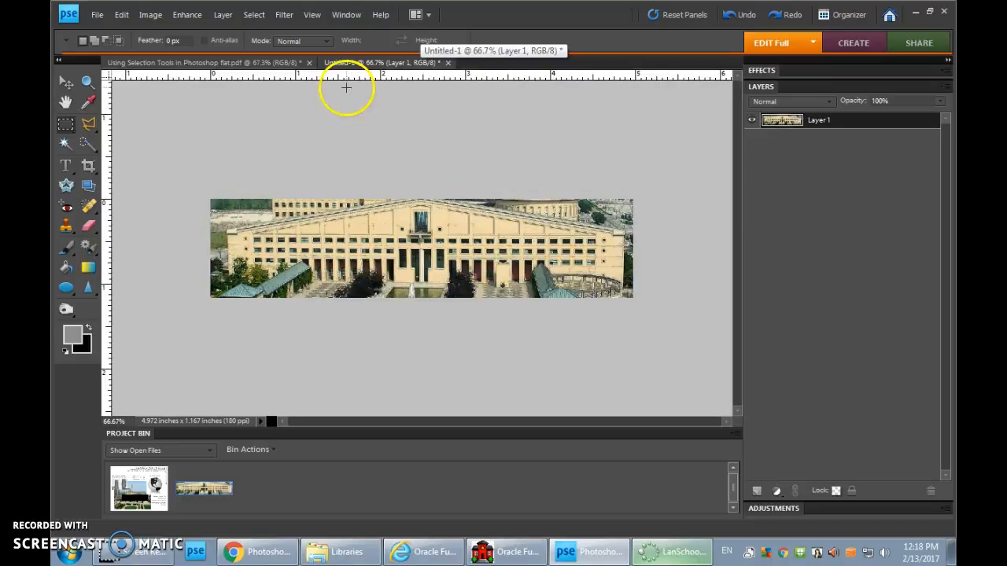
- In the Using Selection Tools document, select the wide central building with a rectangular marquee feathered 15 px and cut it
{"action": "left_click", "coordinate": [157, 487]}
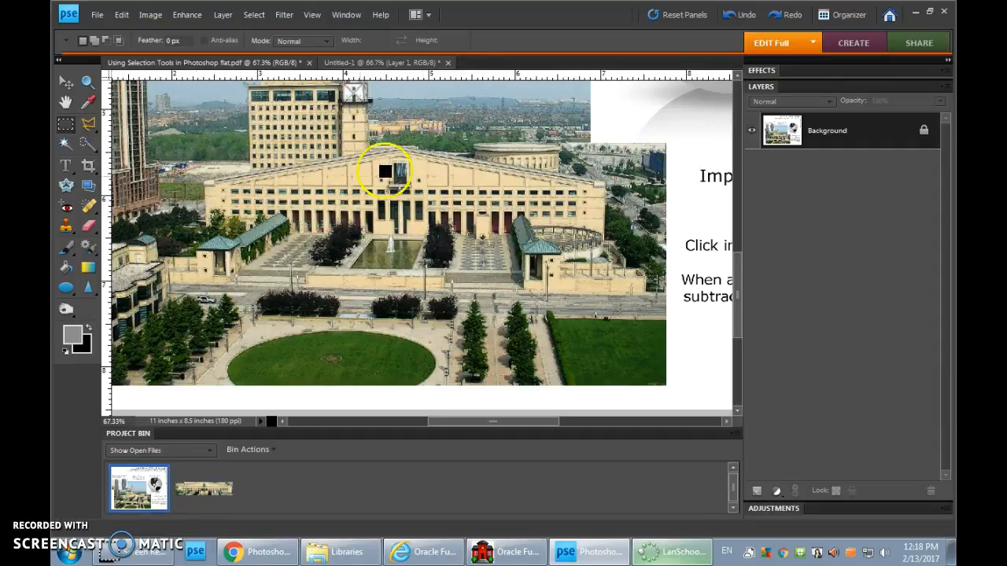
{"action": "left_click", "coordinate": [145, 44]}
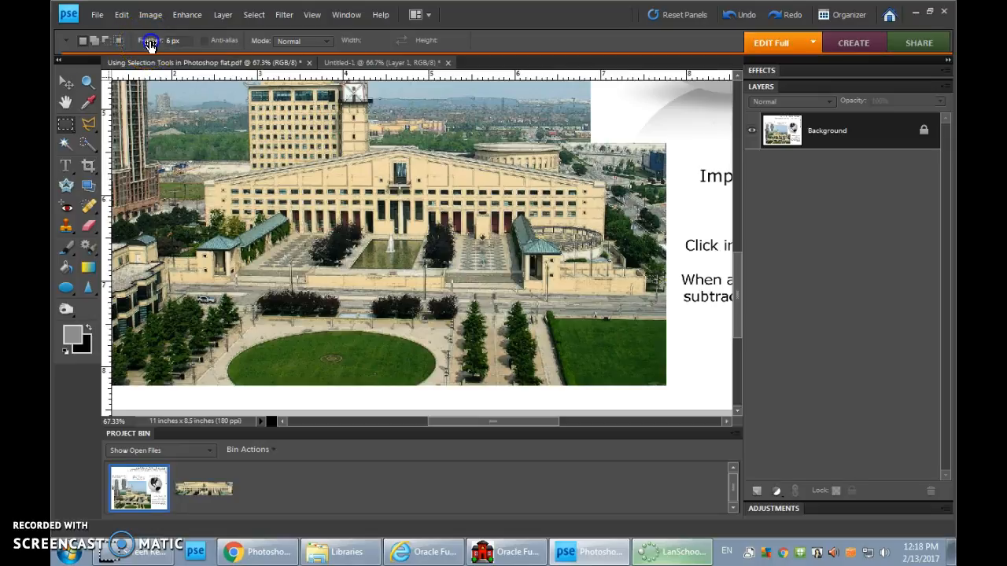
{"action": "left_click_drag", "start_coordinate": [155, 43], "coordinate": [157, 42]}
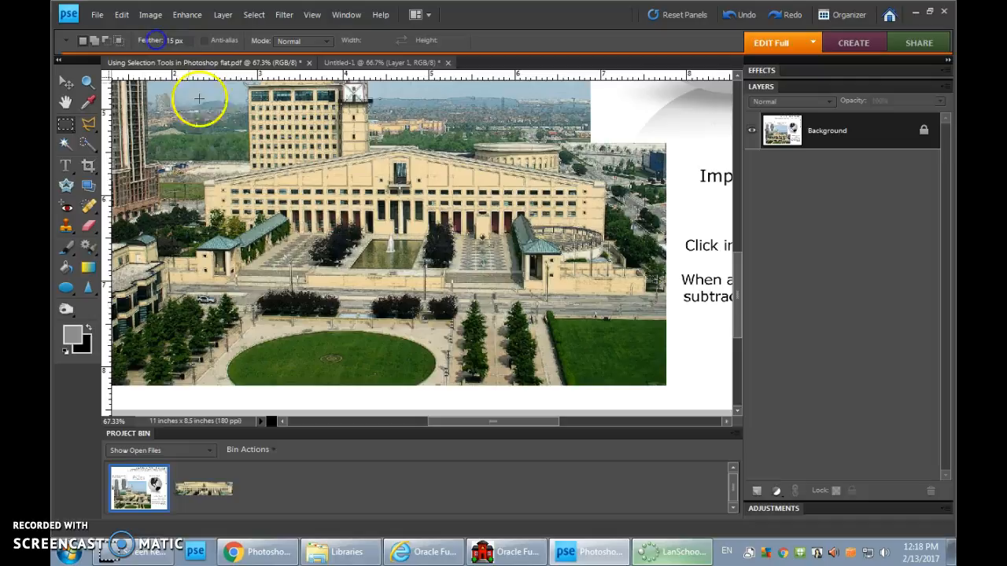
{"action": "left_click_drag", "start_coordinate": [200, 147], "coordinate": [611, 251]}
{"action": "key", "text": "Delete"}
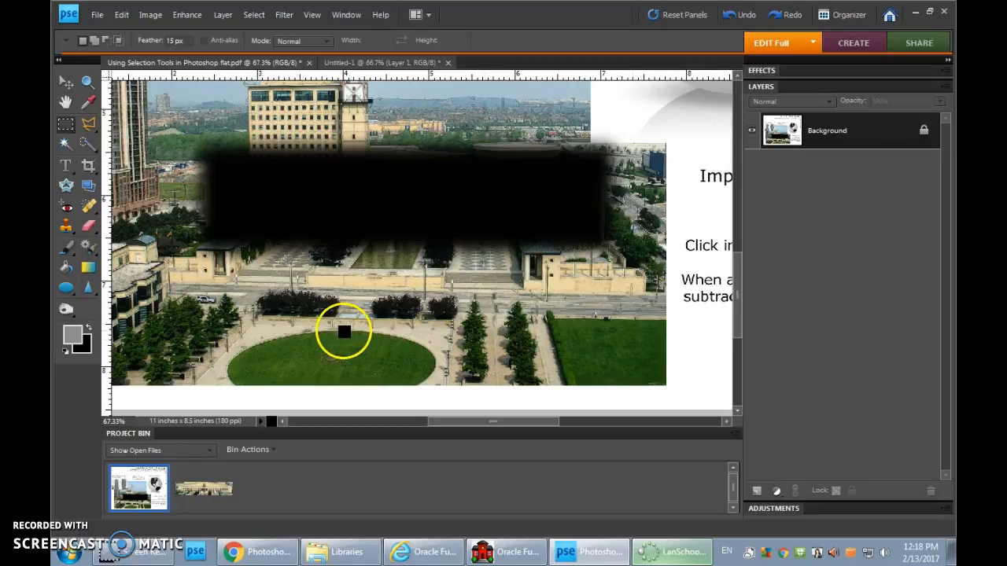
{"action": "left_click", "coordinate": [93, 13]}
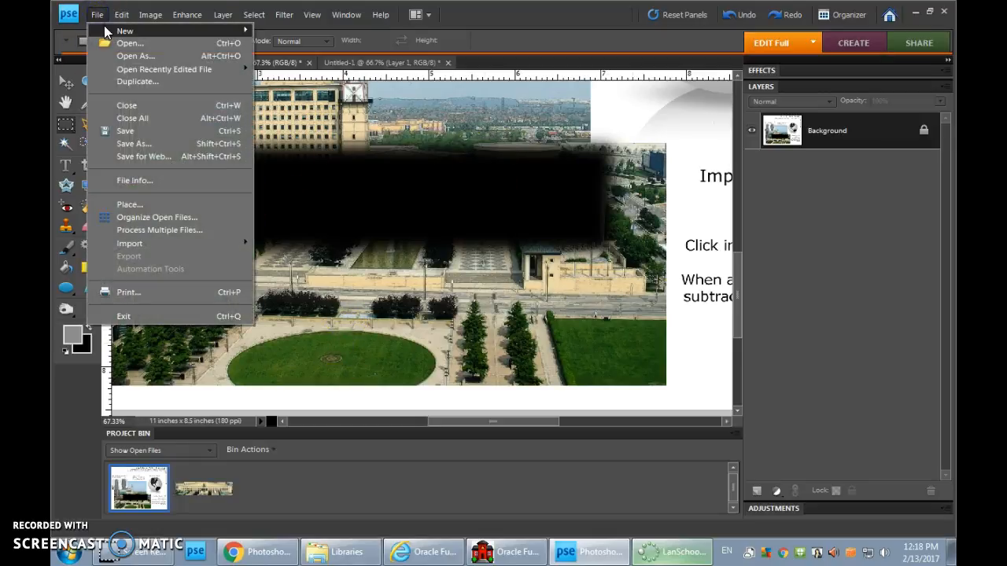
{"action": "mouse_move", "coordinate": [245, 30]}
{"action": "left_click", "coordinate": [303, 32]}
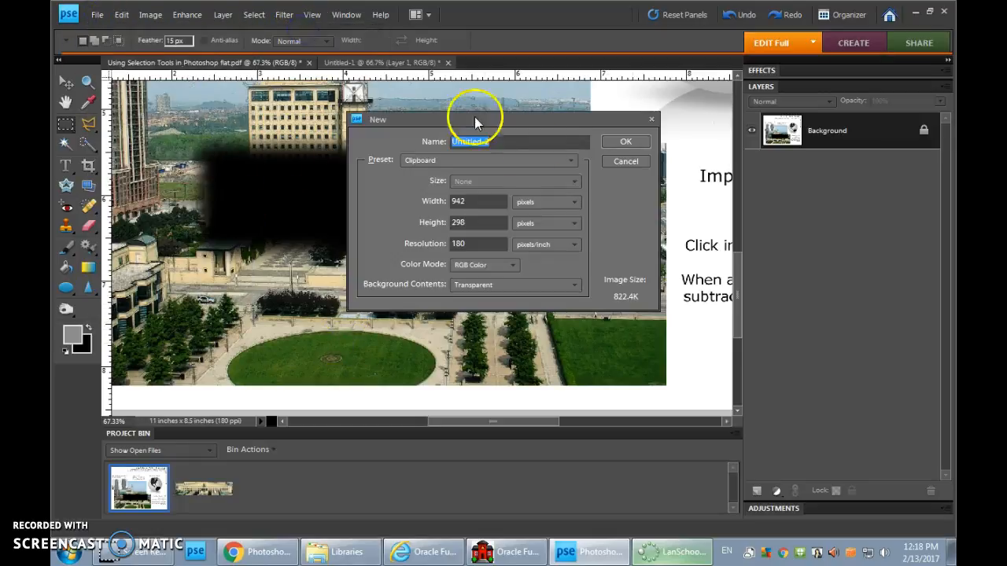
{"action": "left_click", "coordinate": [630, 164]}
- Create a new image from the clipboard to inspect the building's feathered edges, and close that image again
{"action": "left_click", "coordinate": [97, 14]}
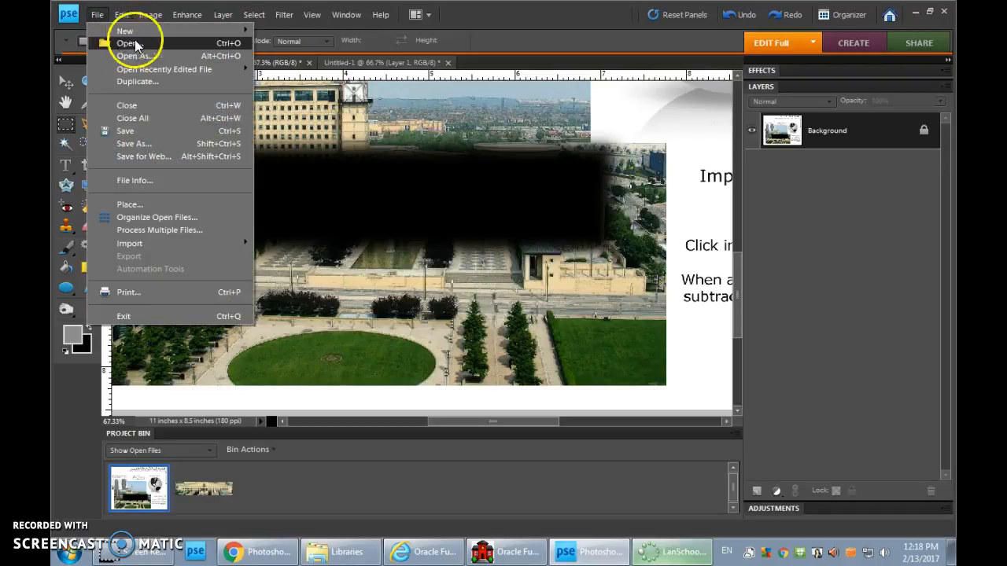
{"action": "mouse_move", "coordinate": [236, 31]}
{"action": "left_click", "coordinate": [299, 42]}
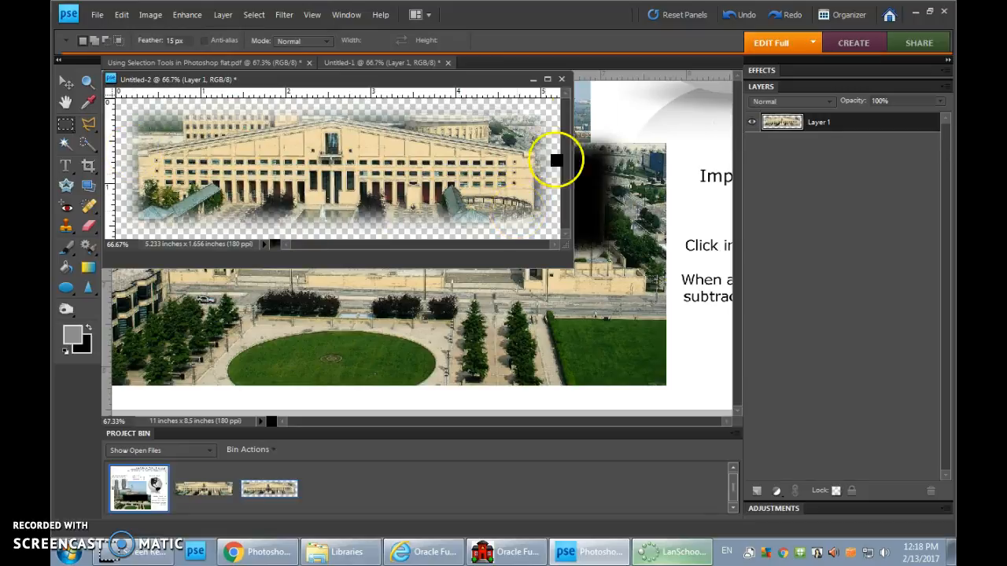
{"action": "left_click", "coordinate": [561, 79]}
{"action": "left_click", "coordinate": [531, 209]}
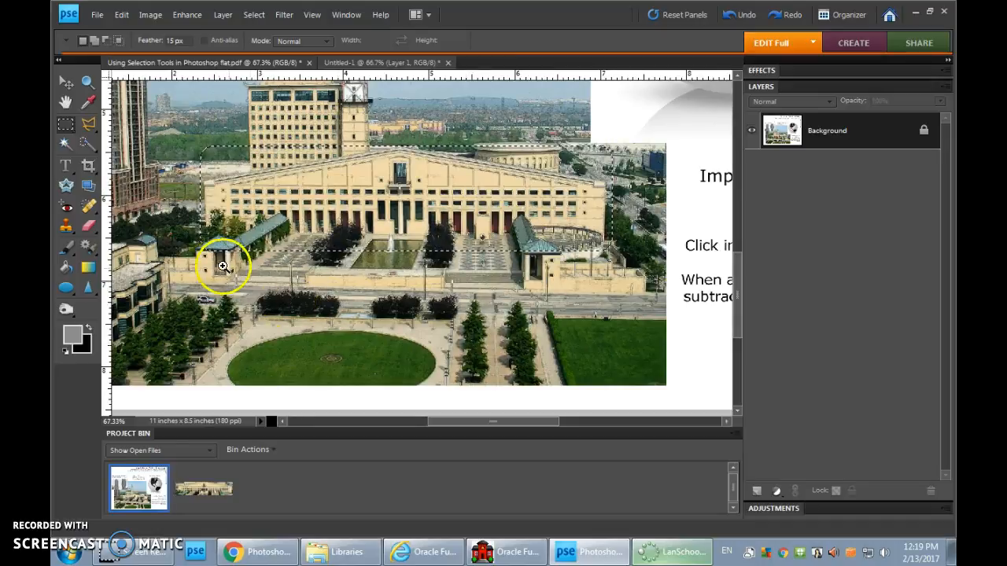
- Lasso a round patch of grass in the western part of the oval lawn with a 28 px feather
{"action": "left_click_drag", "start_coordinate": [225, 259], "coordinate": [419, 397]}
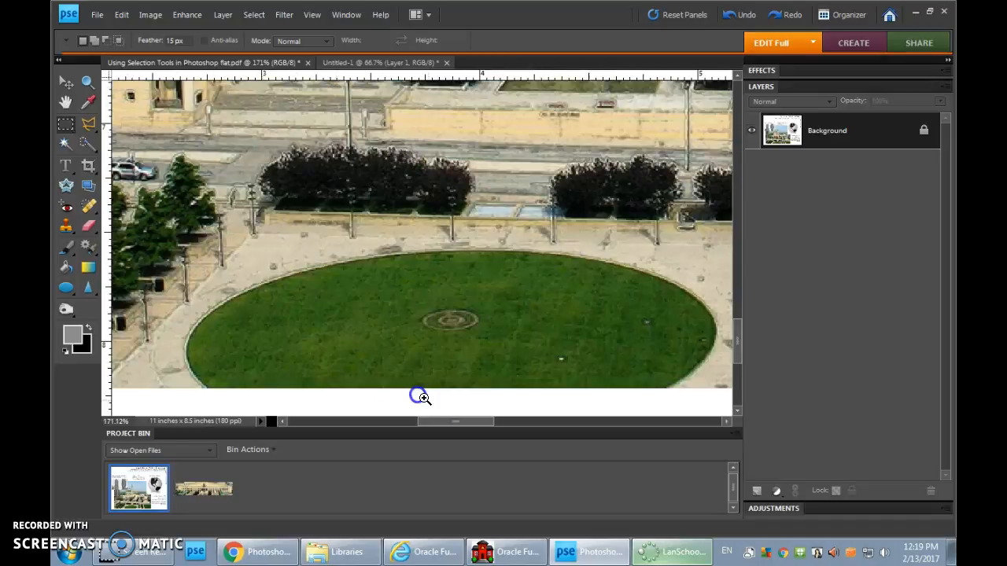
{"action": "left_click", "coordinate": [86, 124]}
{"action": "left_click", "coordinate": [122, 126]}
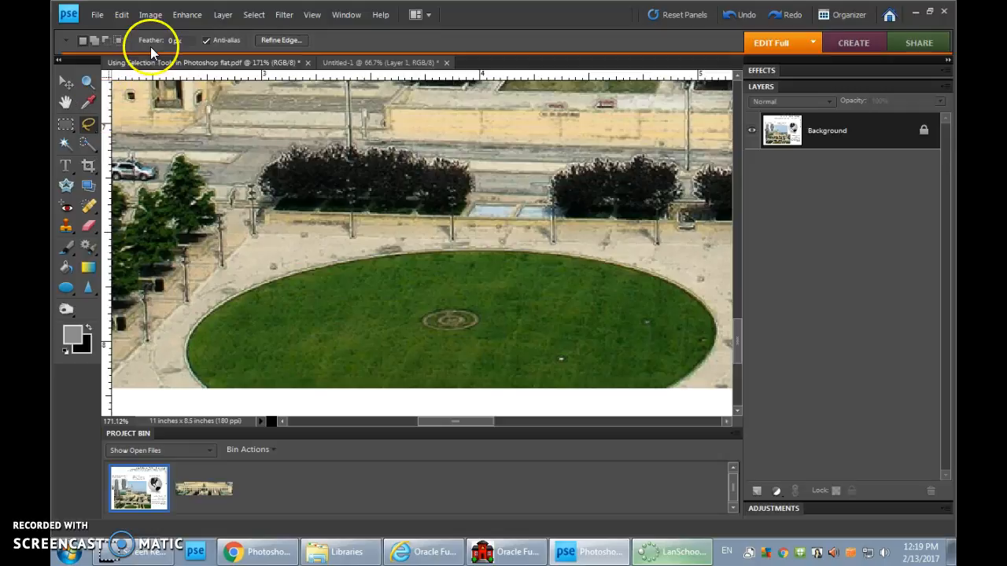
{"action": "left_click_drag", "start_coordinate": [382, 280], "coordinate": [260, 333]}
{"action": "mouse_move", "coordinate": [388, 290]}
{"action": "left_mouse_down"}
{"action": "mouse_move", "coordinate": [383, 282]}
{"action": "mouse_move", "coordinate": [251, 318]}
{"action": "left_mouse_up"}
{"action": "left_click", "coordinate": [365, 341]}
{"action": "left_click_drag", "start_coordinate": [383, 307], "coordinate": [379, 304]}
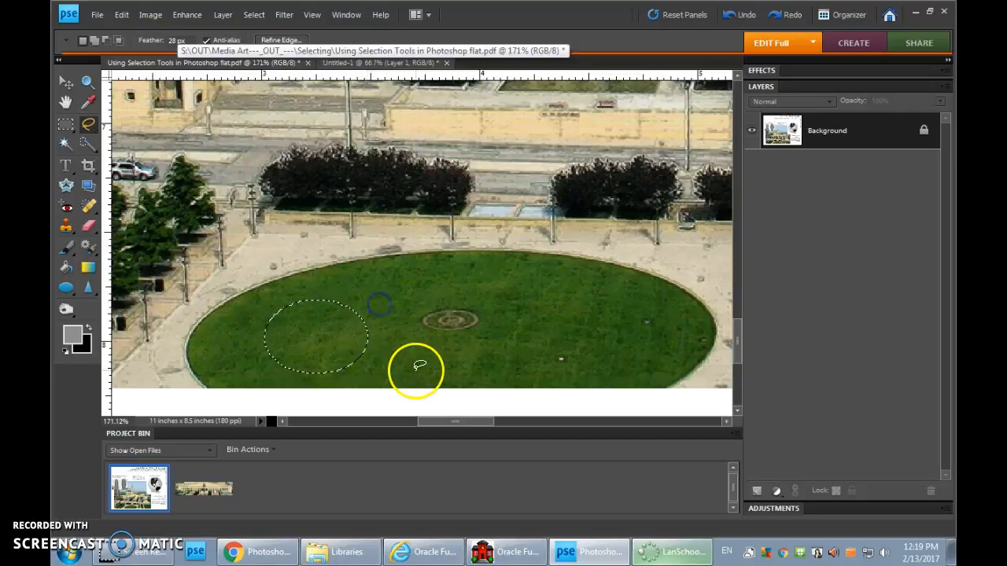
- Cut the feathered grass patch from the oval lawn and paste it near the rectangular lawn
{"action": "key", "text": "Delete"}
{"action": "key", "text": "ctrl+d"}
{"action": "left_click_drag", "start_coordinate": [634, 300], "coordinate": [142, 254]}
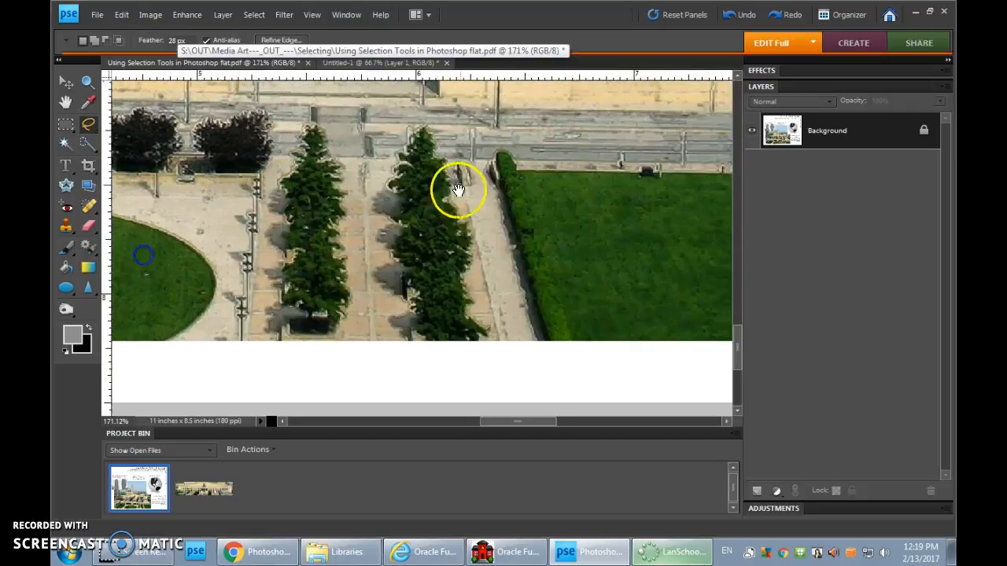
{"action": "left_click_drag", "start_coordinate": [472, 180], "coordinate": [180, 301]}
{"action": "key", "text": "ctrl+v"}
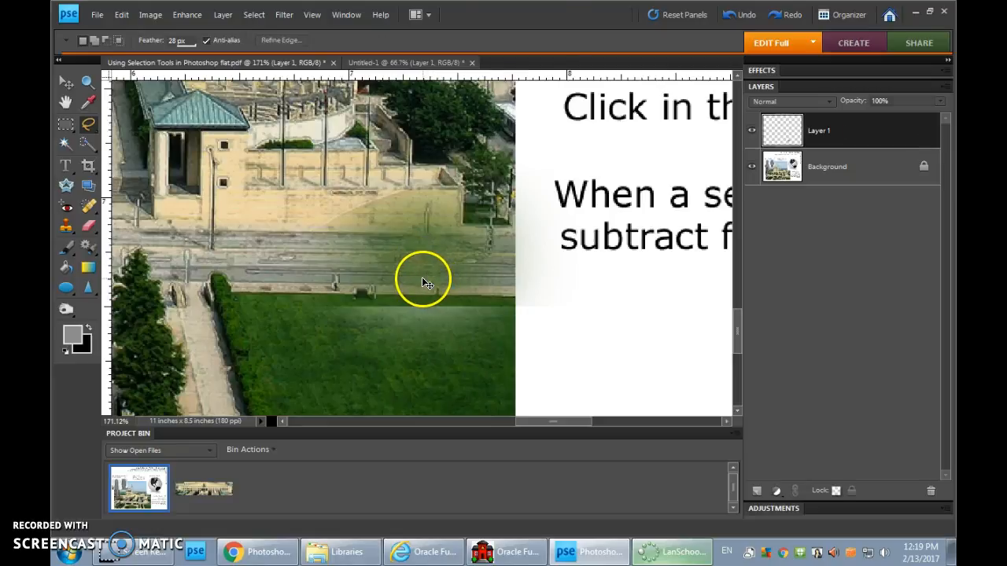
- Undo the paste and the cut of the grass patch on the oval lawn
{"action": "key", "text": "ctrl+z"}
{"action": "left_click_drag", "start_coordinate": [232, 299], "coordinate": [513, 267]}
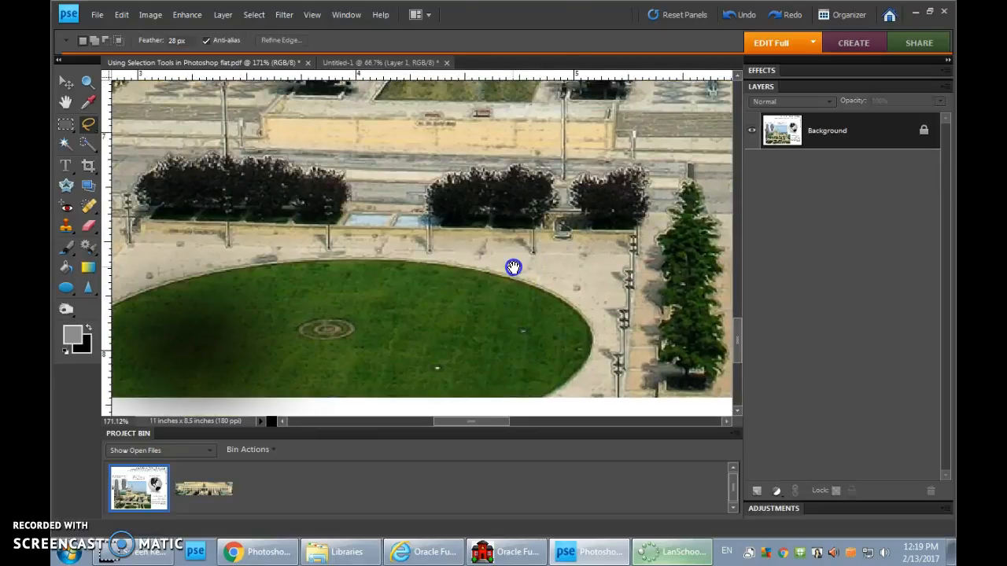
{"action": "key", "text": "ctrl+z"}
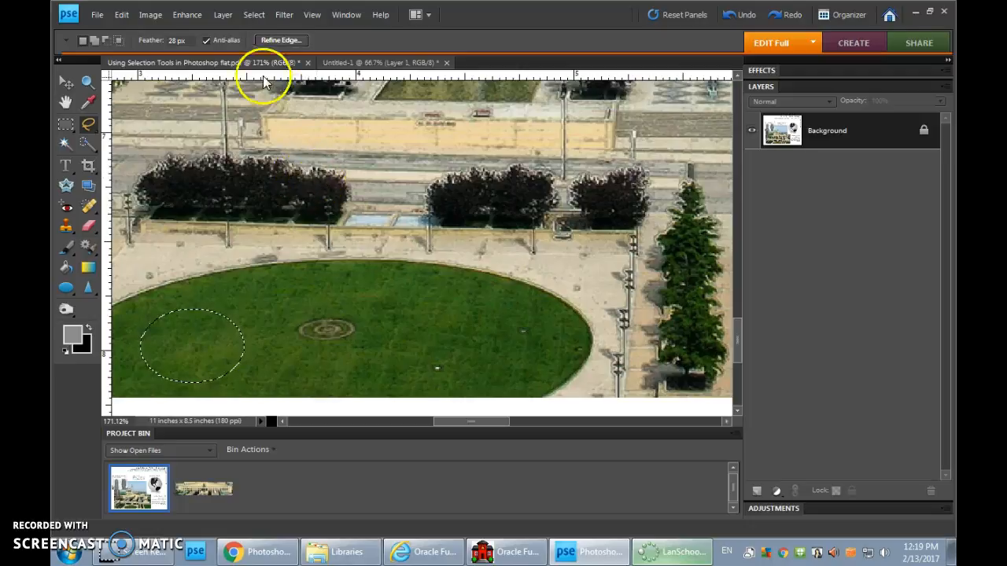
- Lasso a new round grass patch on the oval lawn with a 6 px feather and cut it
{"action": "left_click", "coordinate": [261, 293]}
{"action": "left_click_drag", "start_coordinate": [261, 340], "coordinate": [249, 281]}
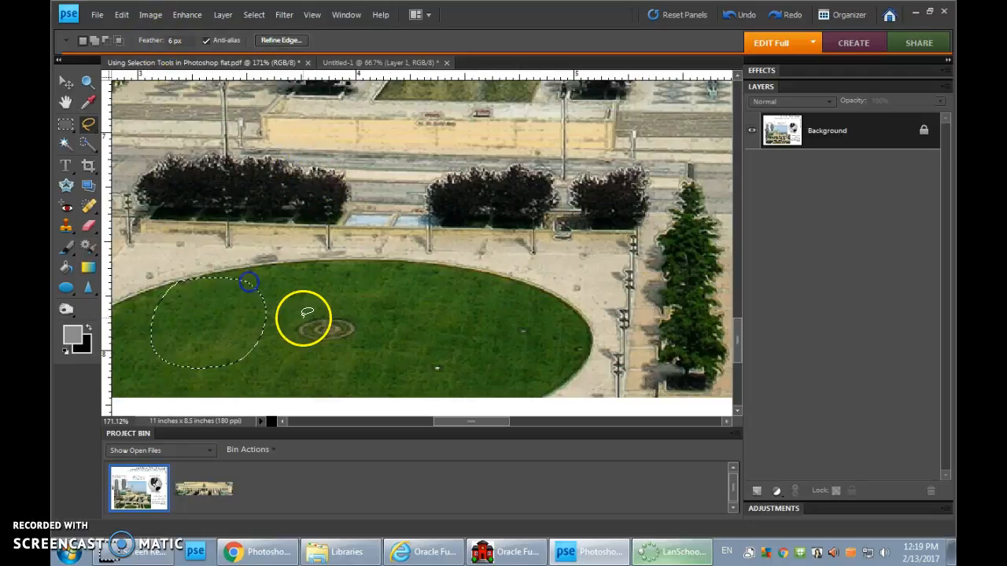
{"action": "key", "text": "ctrl+x"}
{"action": "key", "text": "space"}
- Paste the cut grass patch and move it into the middle of the rectangular lawn
{"action": "left_click_drag", "start_coordinate": [631, 257], "coordinate": [222, 278]}
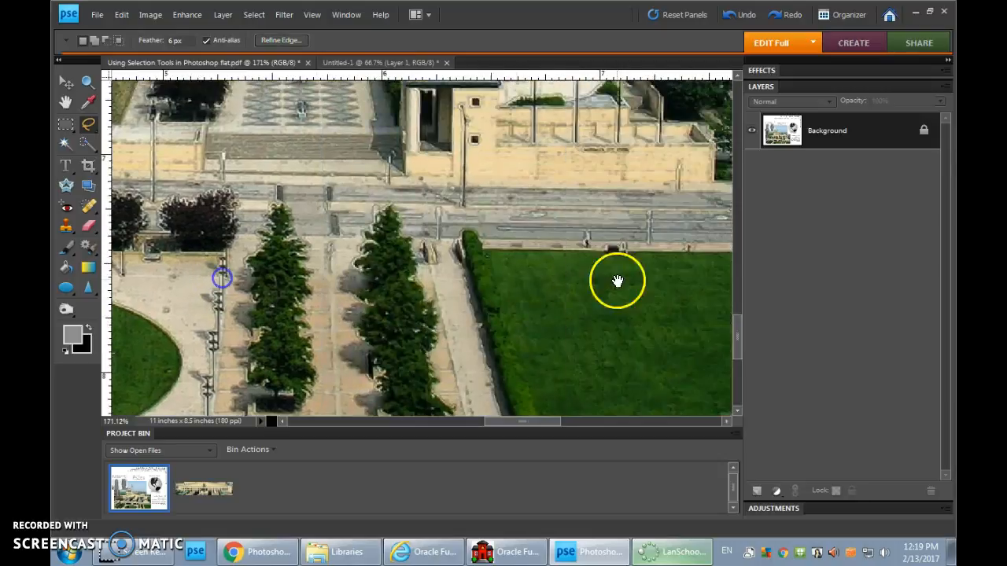
{"action": "left_click_drag", "start_coordinate": [619, 281], "coordinate": [321, 248]}
{"action": "key", "text": "ctrl+v"}
{"action": "left_click", "coordinate": [66, 82]}
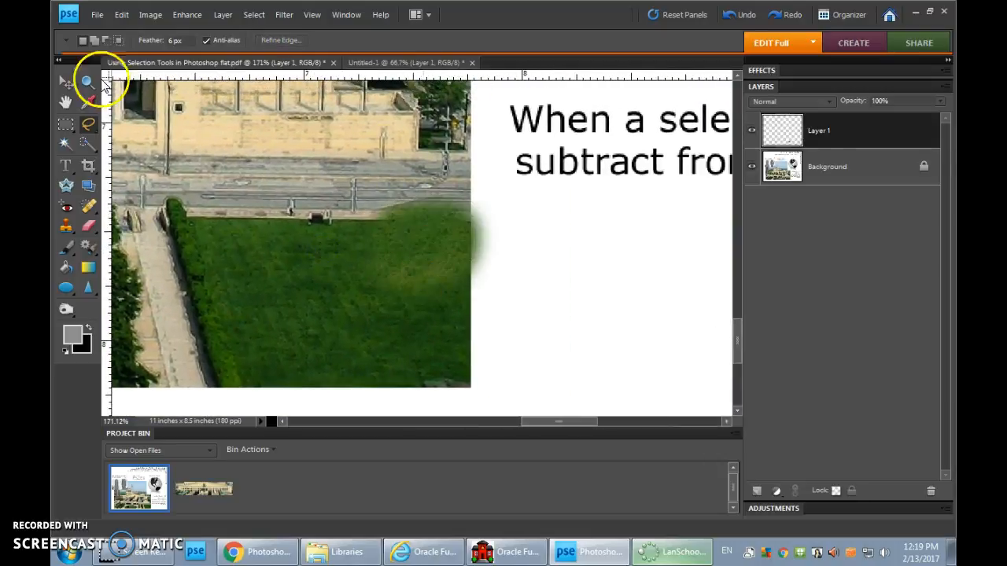
{"action": "left_click_drag", "start_coordinate": [407, 240], "coordinate": [349, 299]}
- Erase around the upper edge of the pasted grass patch with a soft 70 px Eraser brush
{"action": "left_click", "coordinate": [88, 226]}
{"action": "left_click", "coordinate": [274, 140]}
{"action": "key", "text": "bracketleft"}
{"action": "key", "text": "bracketleft"}
{"action": "key", "text": "bracketleft"}
{"action": "key", "text": "bracketleft"}
{"action": "key", "text": "bracketleft"}
{"action": "key", "text": "bracketleft"}
{"action": "key", "text": "bracketleft"}
{"action": "key", "text": "bracketleft"}
{"action": "key", "text": "bracketleft"}
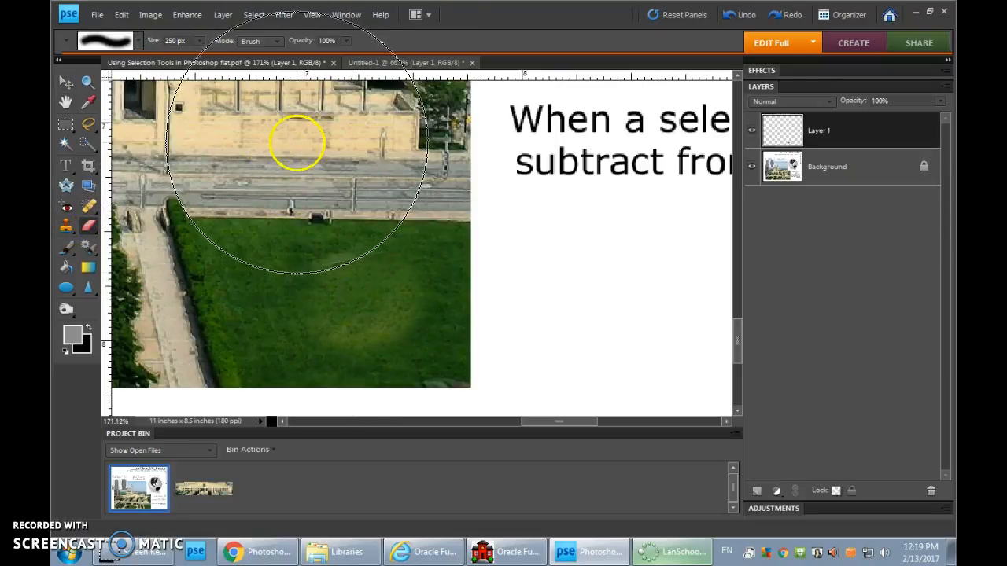
{"action": "left_click", "coordinate": [376, 228]}
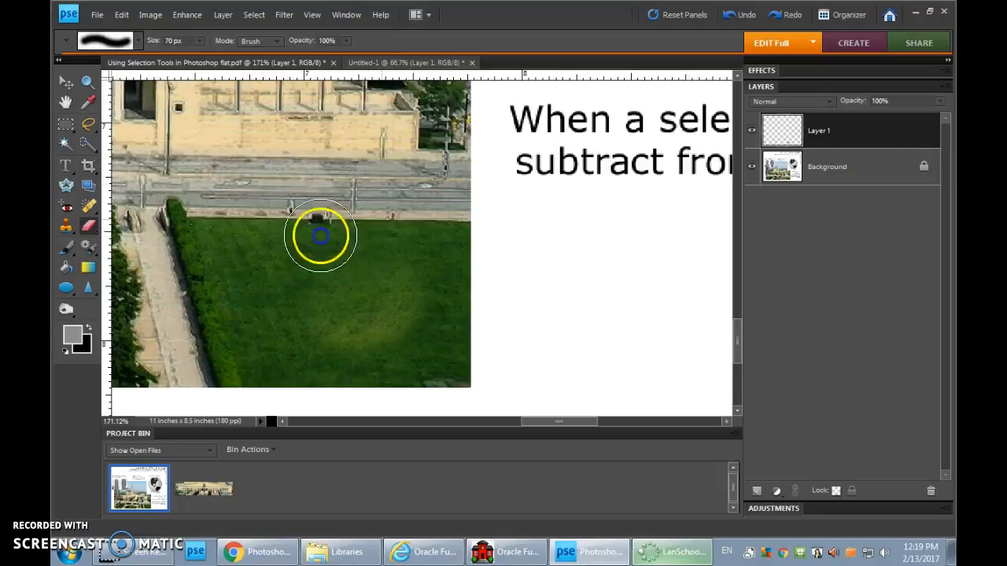
- Reposition the pasted grass patch on the rectangular lawn with the Move tool and deselect its layer
{"action": "left_click", "coordinate": [66, 82]}
{"action": "left_click_drag", "start_coordinate": [393, 285], "coordinate": [418, 304]}
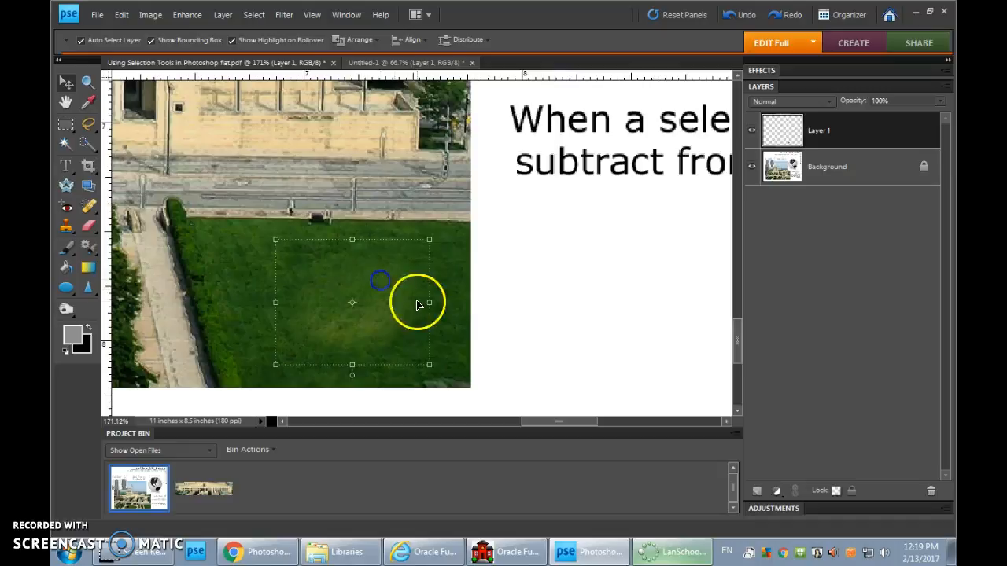
{"action": "left_click", "coordinate": [528, 282]}
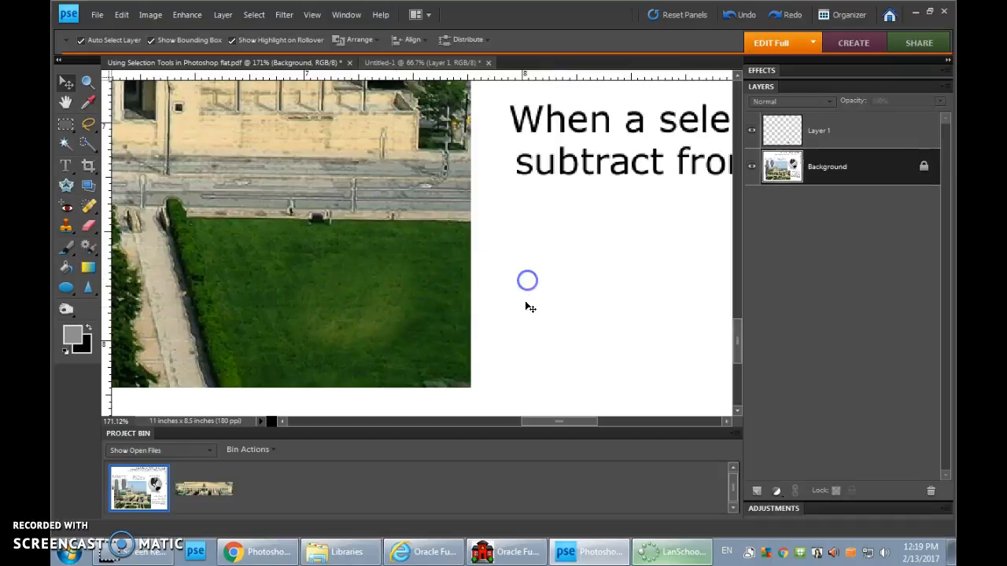
{"action": "left_click", "coordinate": [416, 296]}
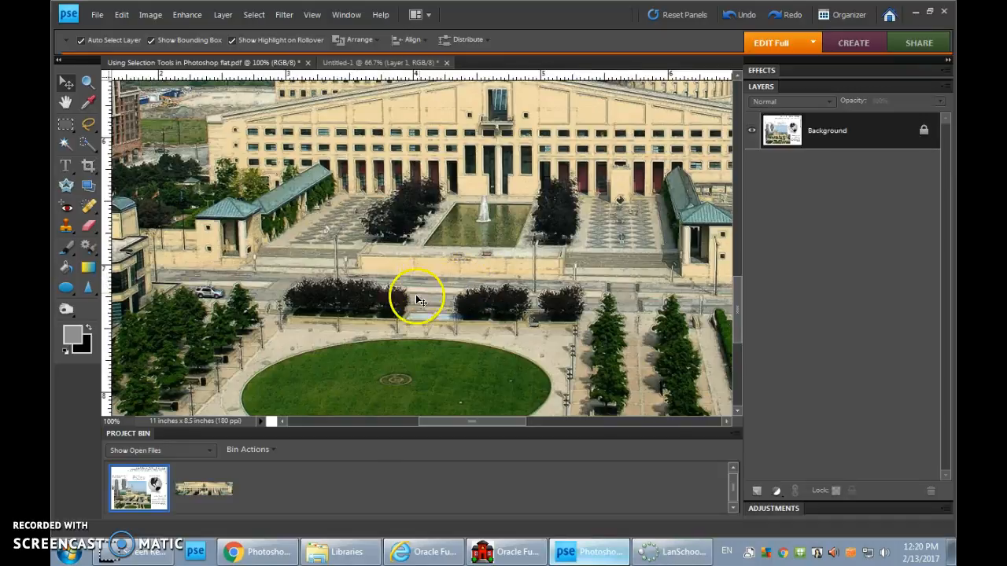
- Select the grass of the oval lawn with the Magic Wand at a tolerance of 21
{"action": "left_click_drag", "start_coordinate": [387, 315], "coordinate": [348, 254]}
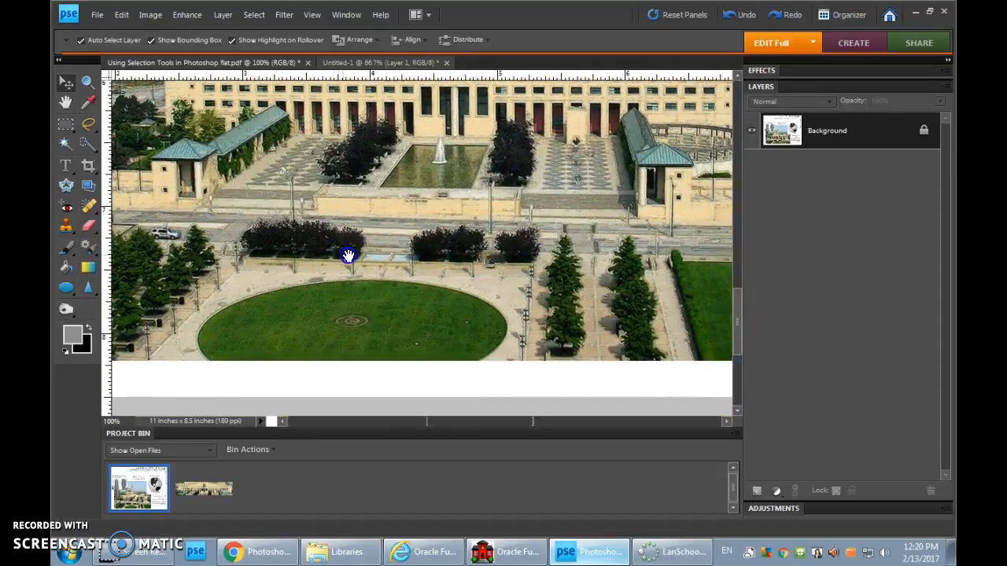
{"action": "left_click_drag", "start_coordinate": [307, 213], "coordinate": [437, 234]}
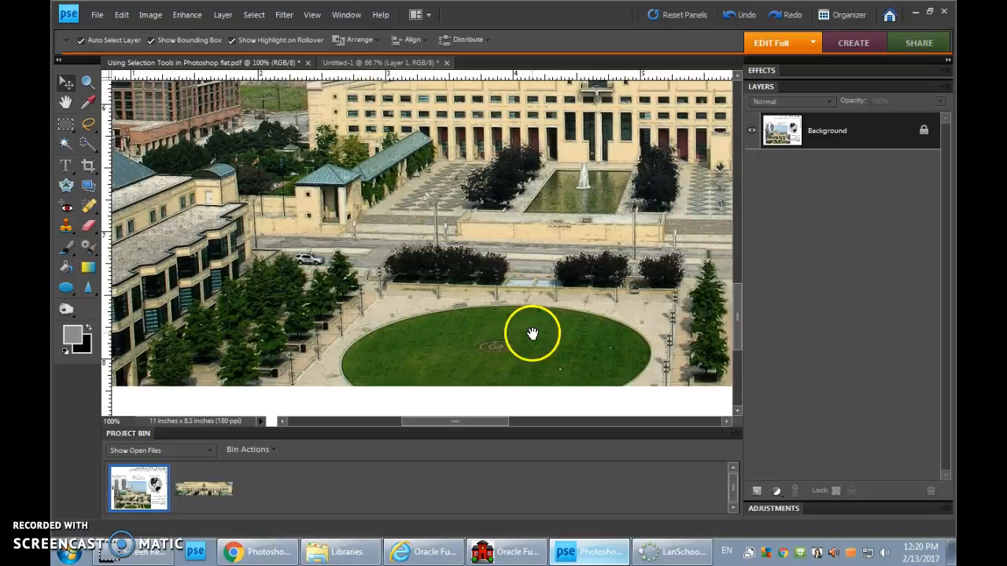
{"action": "left_click_drag", "start_coordinate": [532, 333], "coordinate": [508, 325]}
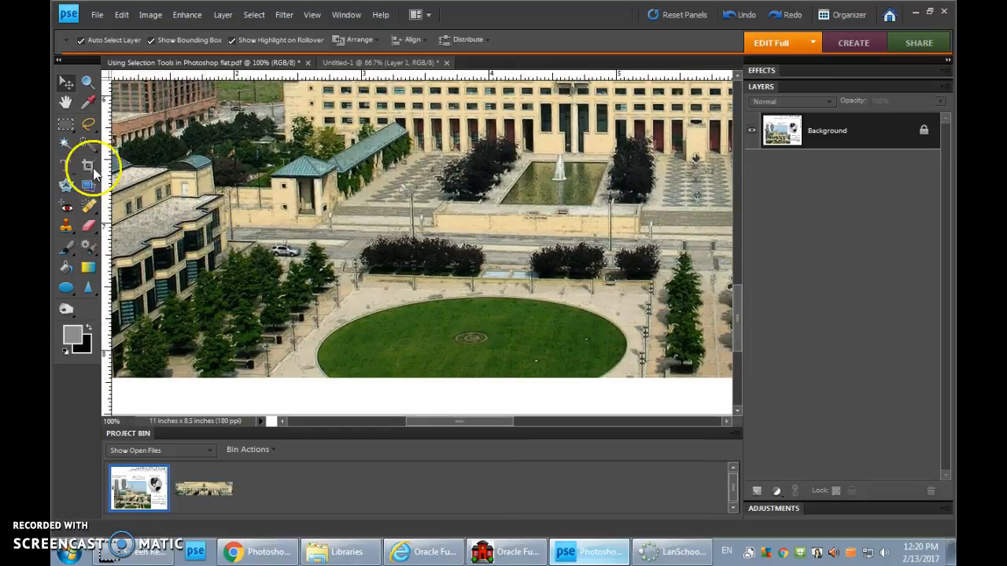
{"action": "left_click", "coordinate": [66, 143]}
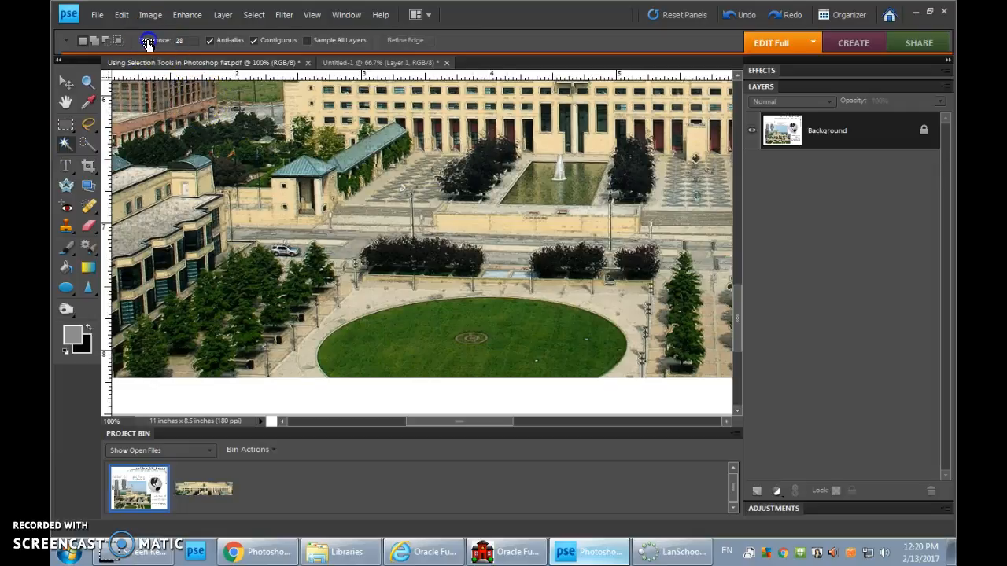
{"action": "left_click", "coordinate": [426, 334]}
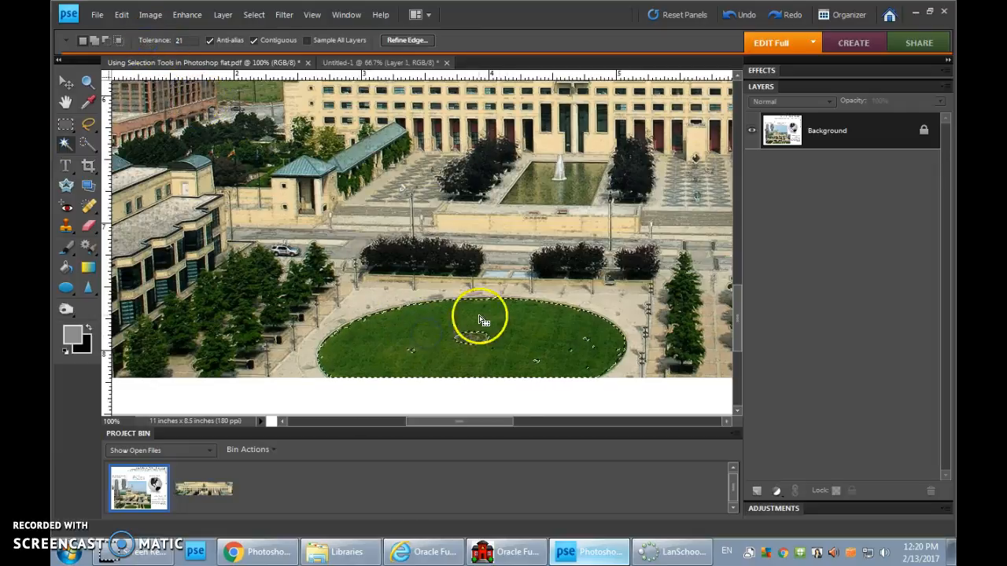
- Refine the edge of the lawn selection with Smooth 45, Feather 6.1 px and Contract/Expand +16%
{"action": "key", "text": "ctrl+space"}
{"action": "left_click_drag", "start_coordinate": [372, 281], "coordinate": [633, 398]}
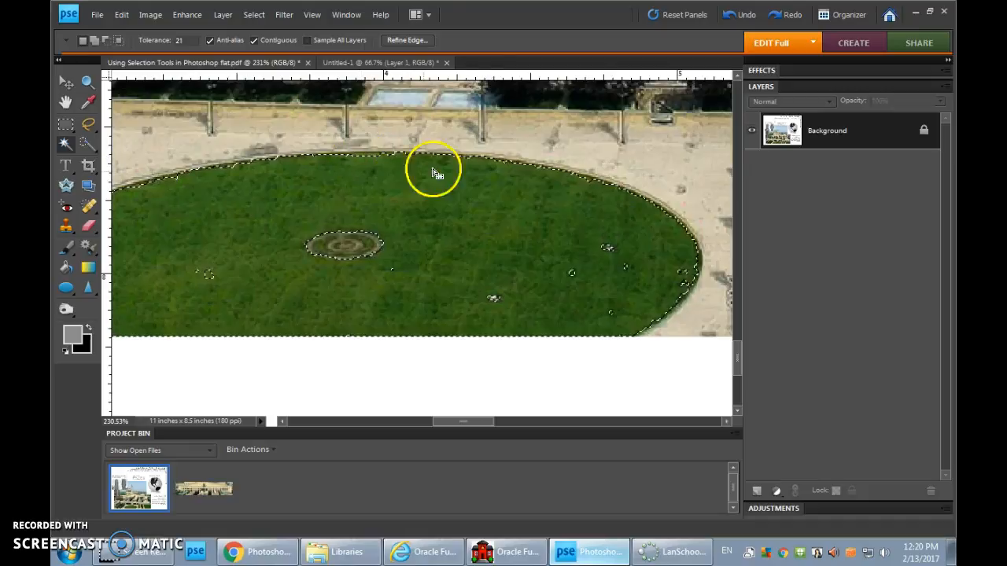
{"action": "left_click", "coordinate": [409, 40]}
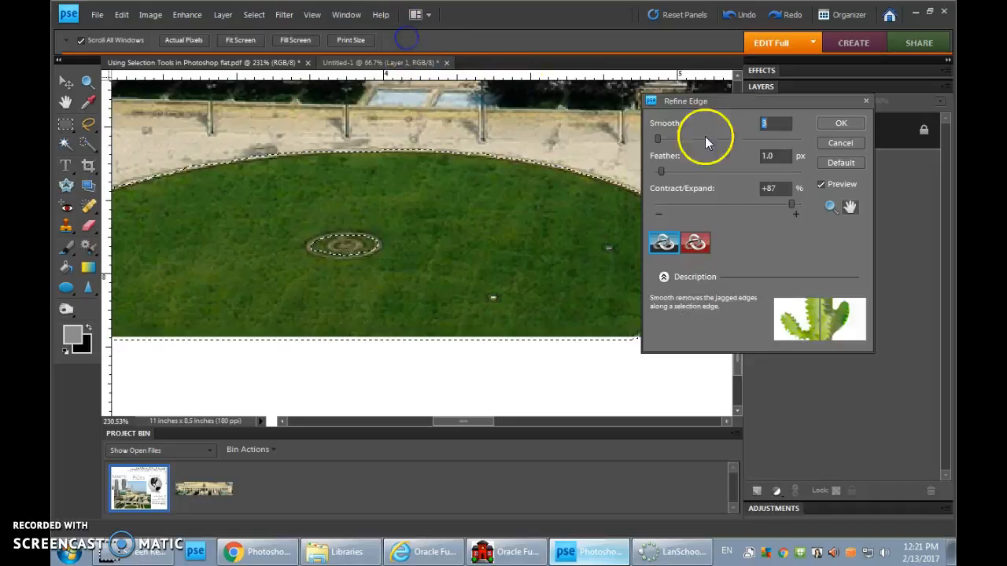
{"action": "left_click_drag", "start_coordinate": [696, 103], "coordinate": [753, 111]}
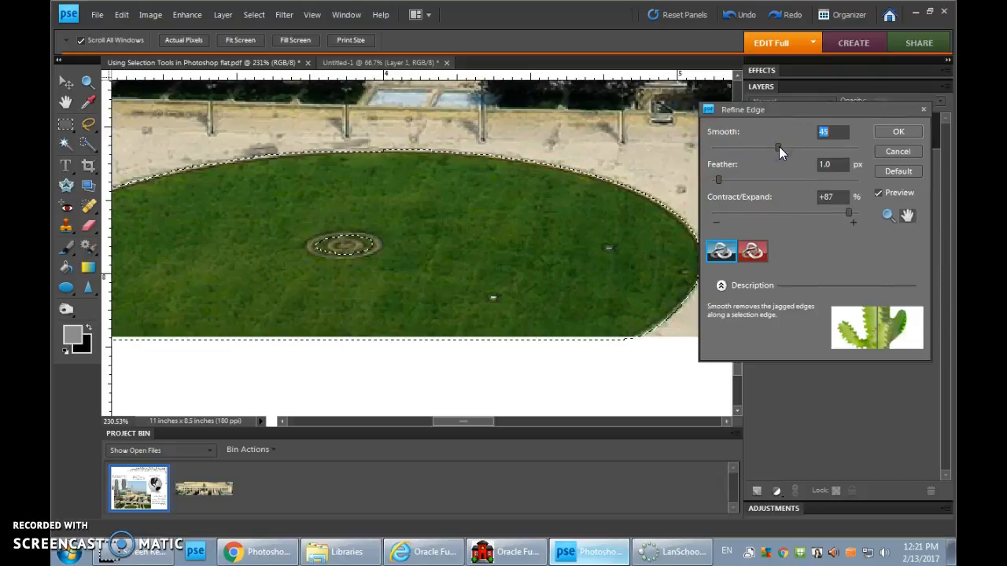
{"action": "left_click_drag", "start_coordinate": [719, 180], "coordinate": [755, 180]}
{"action": "left_click_drag", "start_coordinate": [847, 212], "coordinate": [786, 212]}
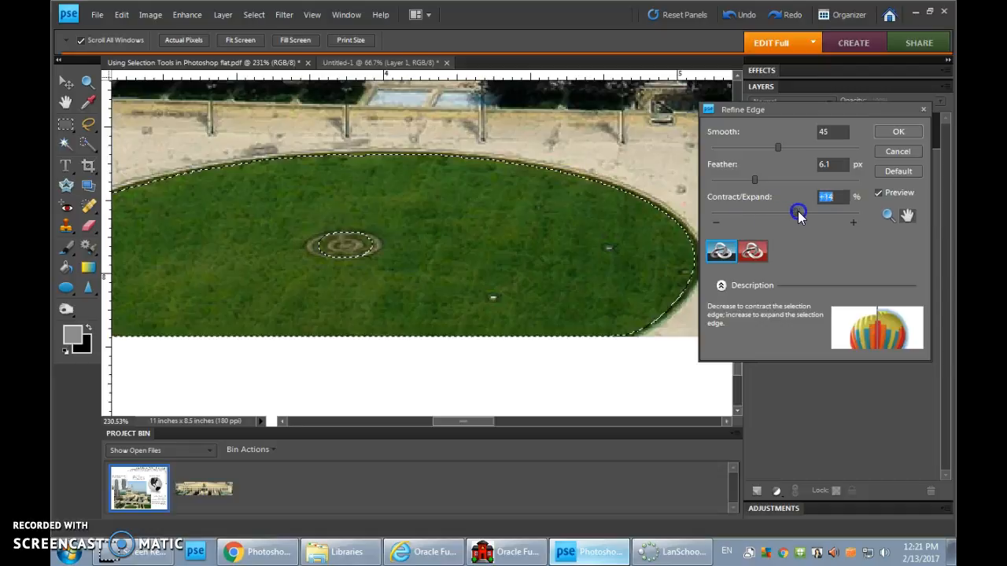
{"action": "left_click_drag", "start_coordinate": [797, 213], "coordinate": [797, 213]}
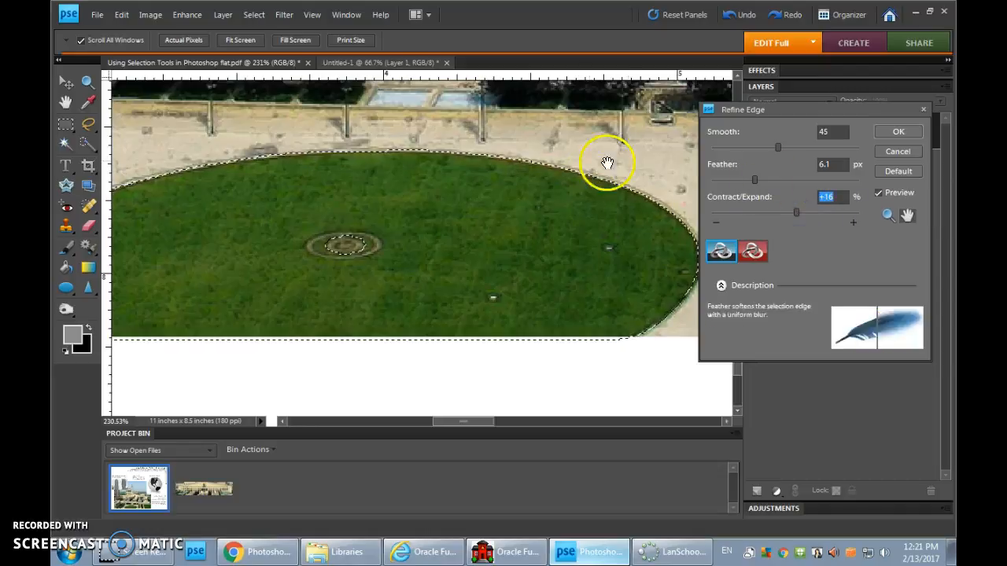
{"action": "left_click", "coordinate": [892, 131]}
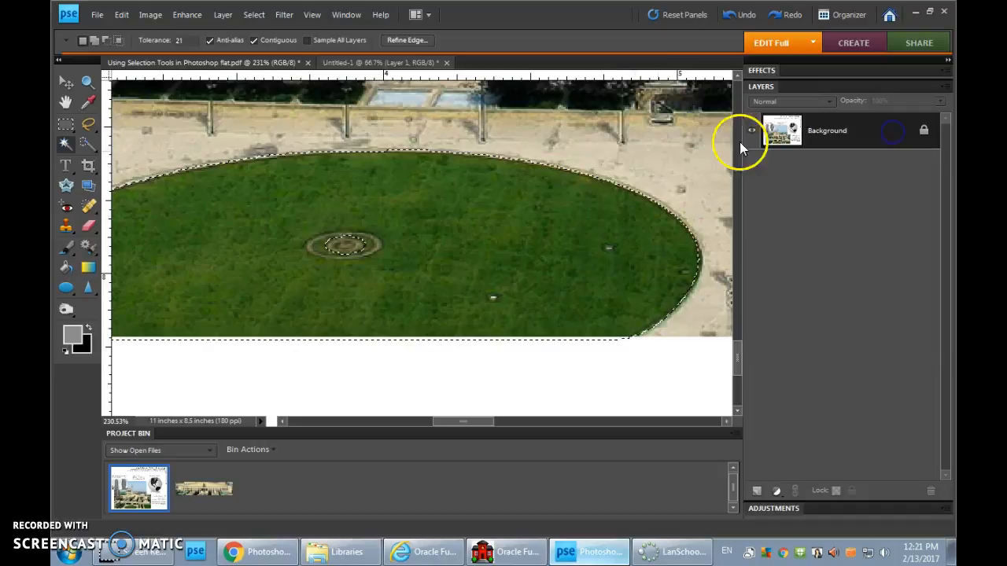
- Try deleting the grass inside the refined lawn selection, then undo the deselection and the deletion
{"action": "key", "text": "Delete"}
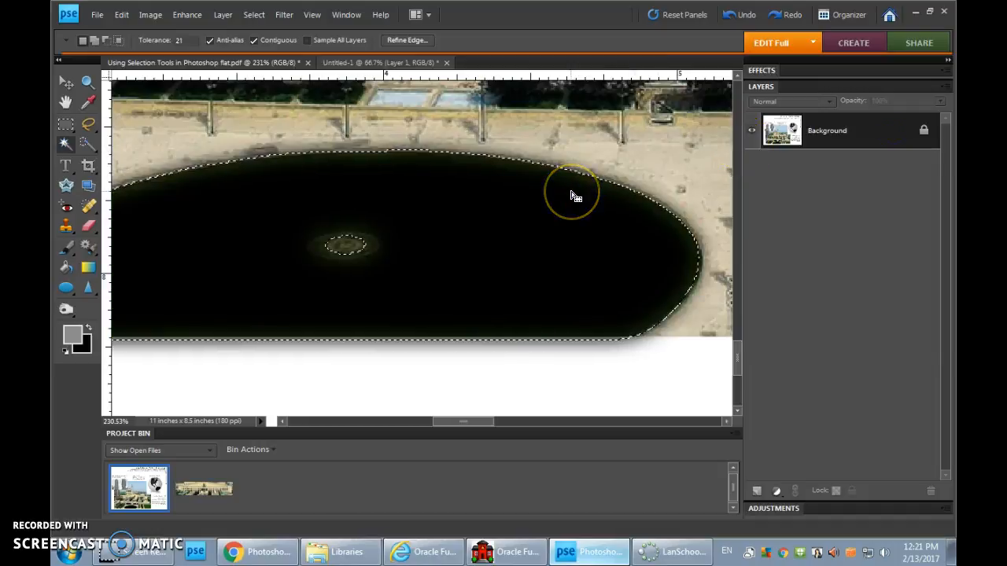
{"action": "key", "text": "ctrl+d"}
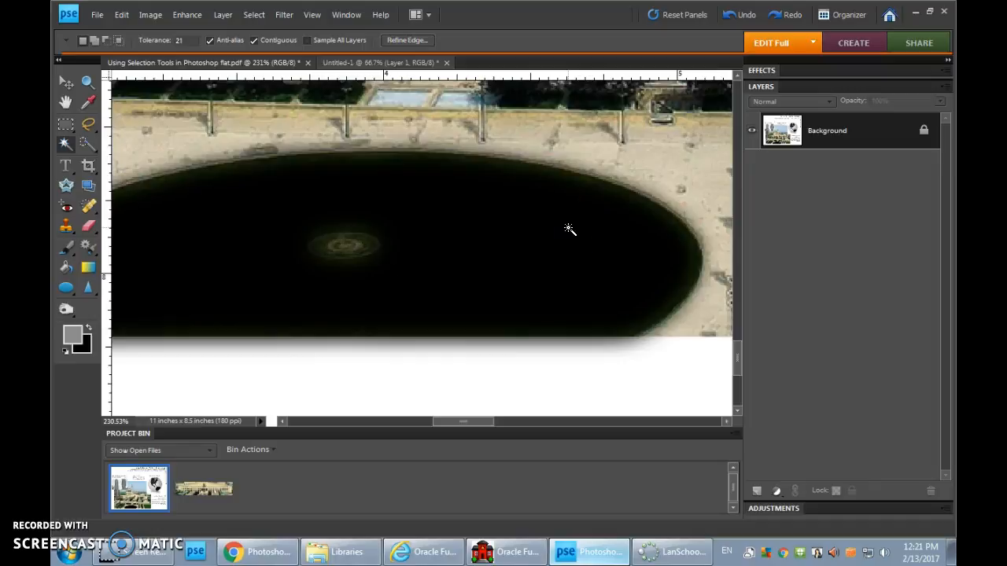
{"action": "key", "text": "ctrl+z"}
{"action": "key", "text": "ctrl+z"}
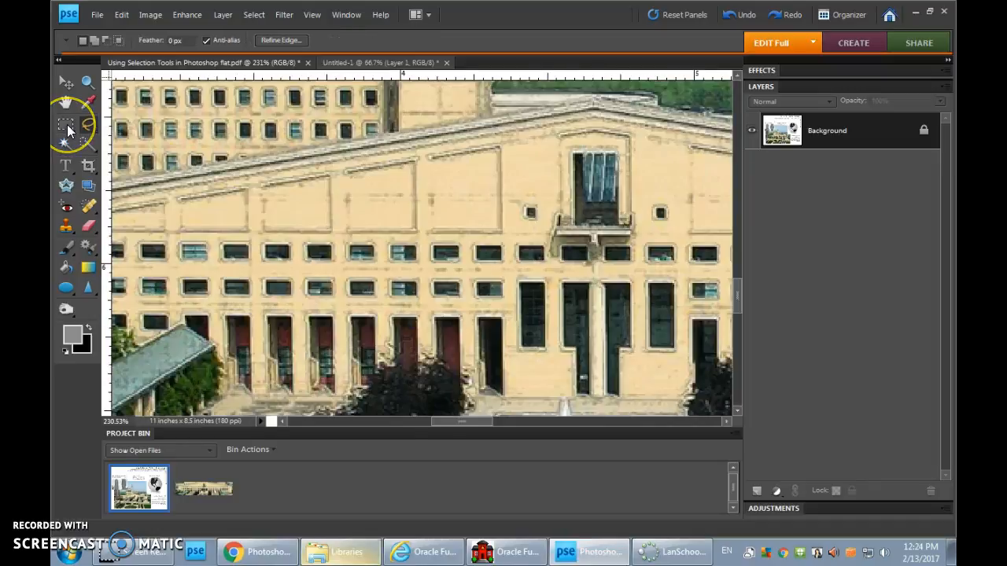
- Draw a rectangular marquee with a 15 px feather over the building's facade beside the balcony, and deselect it
{"action": "left_click", "coordinate": [67, 125]}
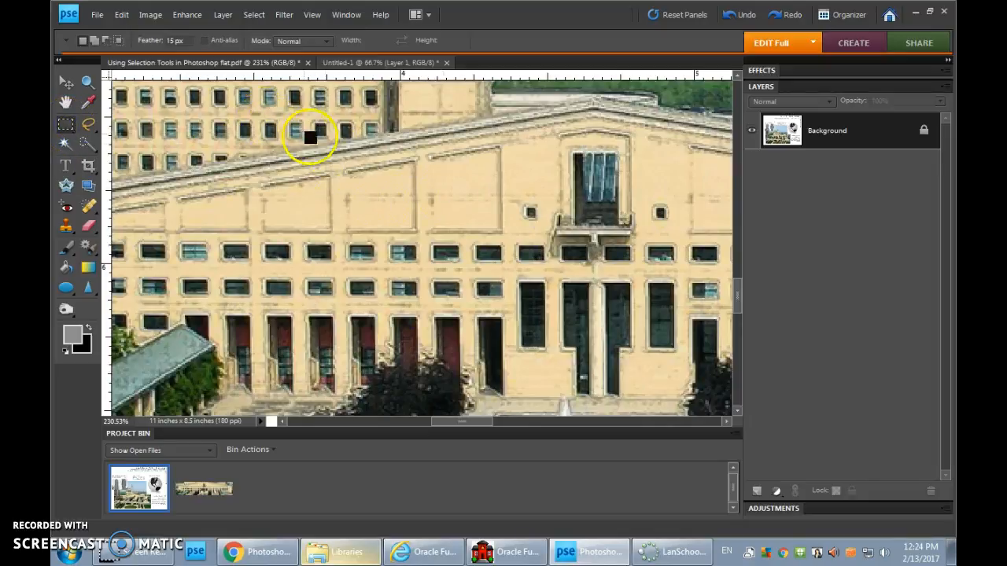
{"action": "left_click_drag", "start_coordinate": [452, 258], "coordinate": [578, 242]}
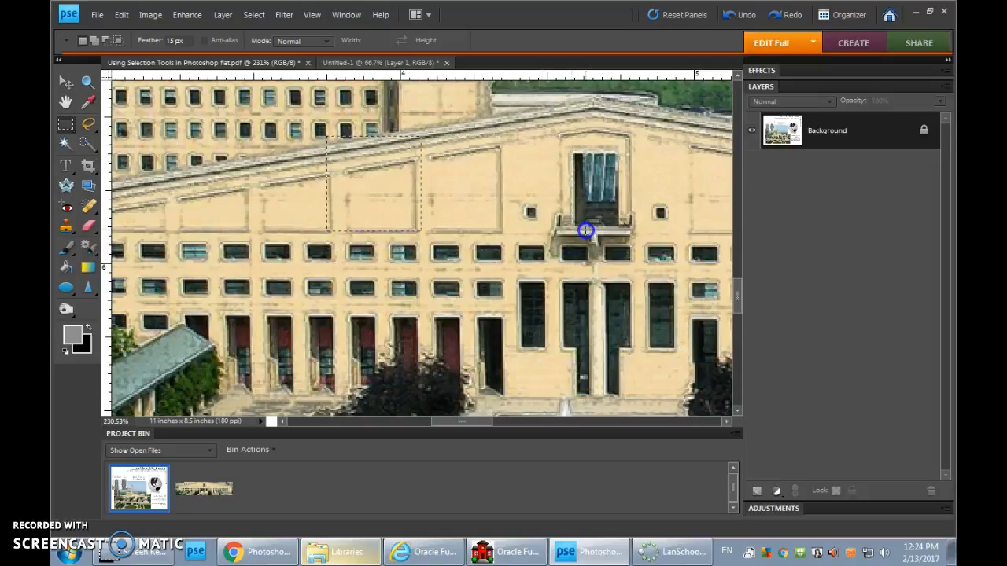
{"action": "left_click_drag", "start_coordinate": [621, 387], "coordinate": [549, 358]}
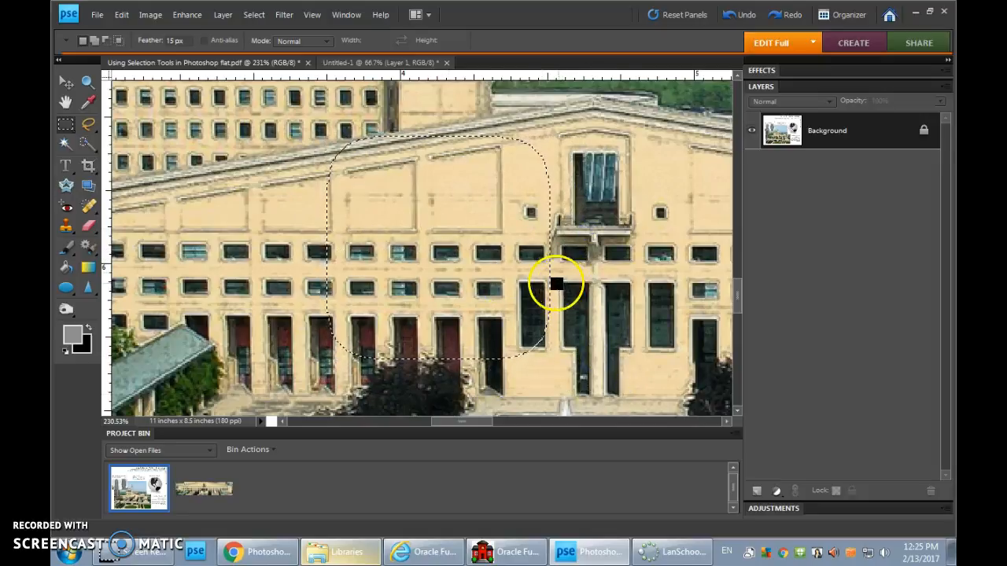
{"action": "left_click", "coordinate": [464, 239]}
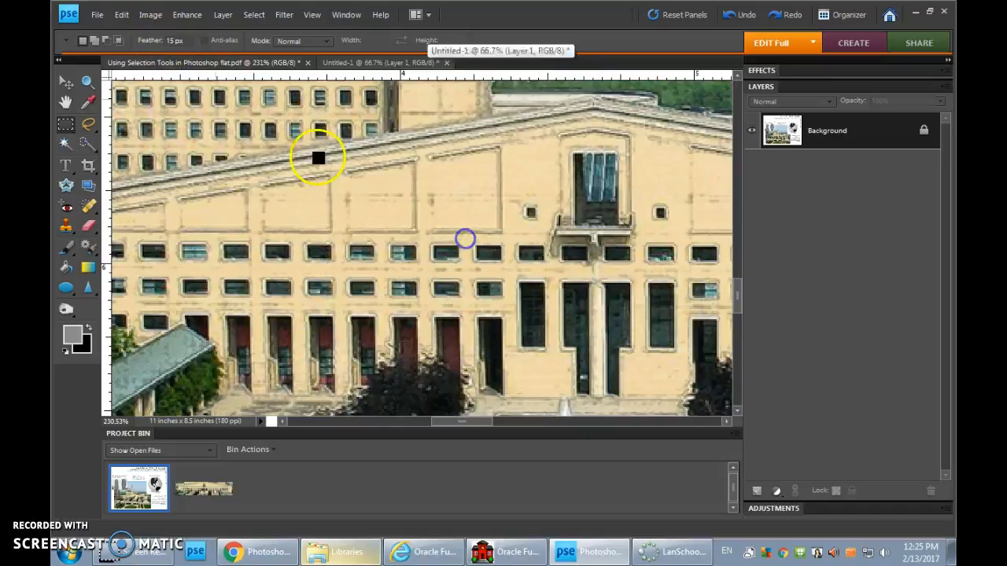
- Set the marquee feather to 0 px, draw a large rectangular selection over the building's facade and reposition it
{"action": "left_click_drag", "start_coordinate": [158, 39], "coordinate": [101, 38]}
{"action": "left_click_drag", "start_coordinate": [253, 121], "coordinate": [541, 346]}
{"action": "left_click_drag", "start_coordinate": [601, 390], "coordinate": [610, 375]}
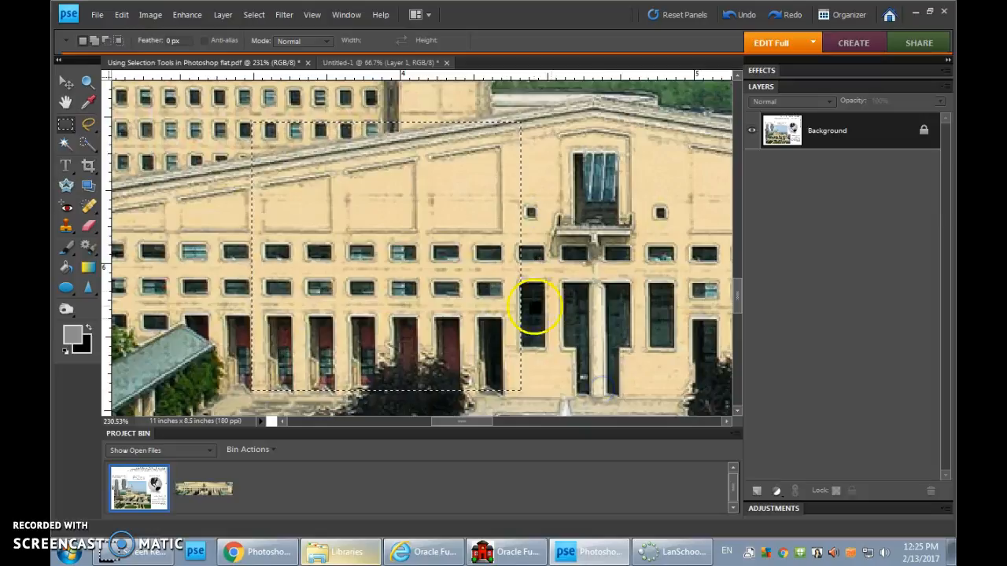
{"action": "left_click_drag", "start_coordinate": [466, 251], "coordinate": [422, 265]}
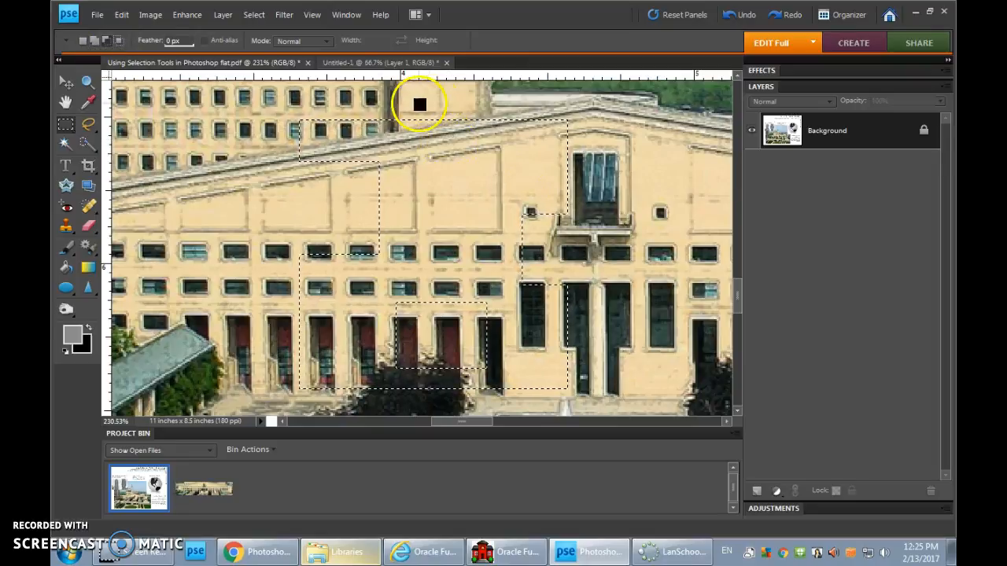
- Subtract a small rectangle from the facade selection below the roofline and add small rectangles along its outer edges
{"action": "left_click_drag", "start_coordinate": [481, 160], "coordinate": [547, 176]}
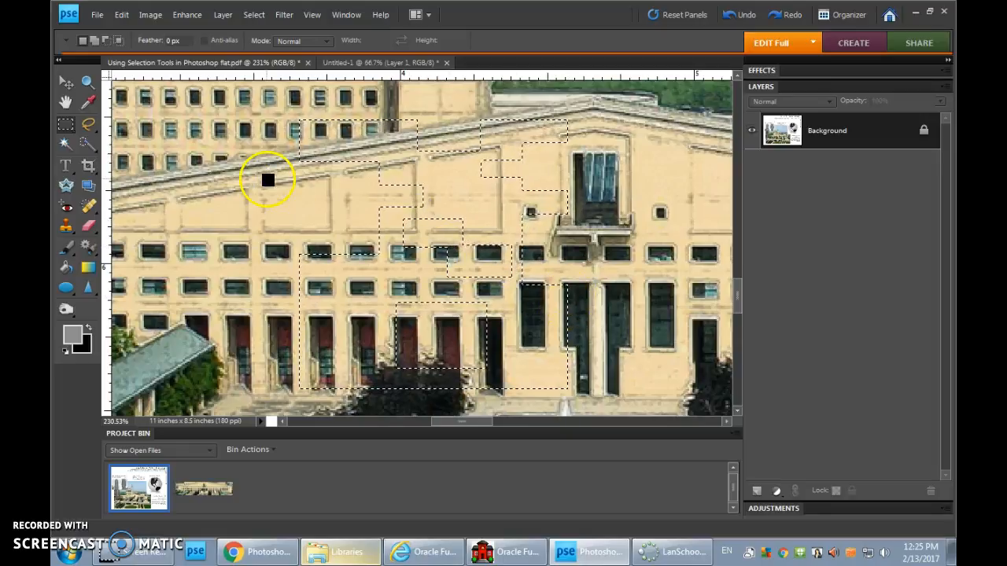
{"action": "left_click_drag", "start_coordinate": [318, 182], "coordinate": [340, 253]}
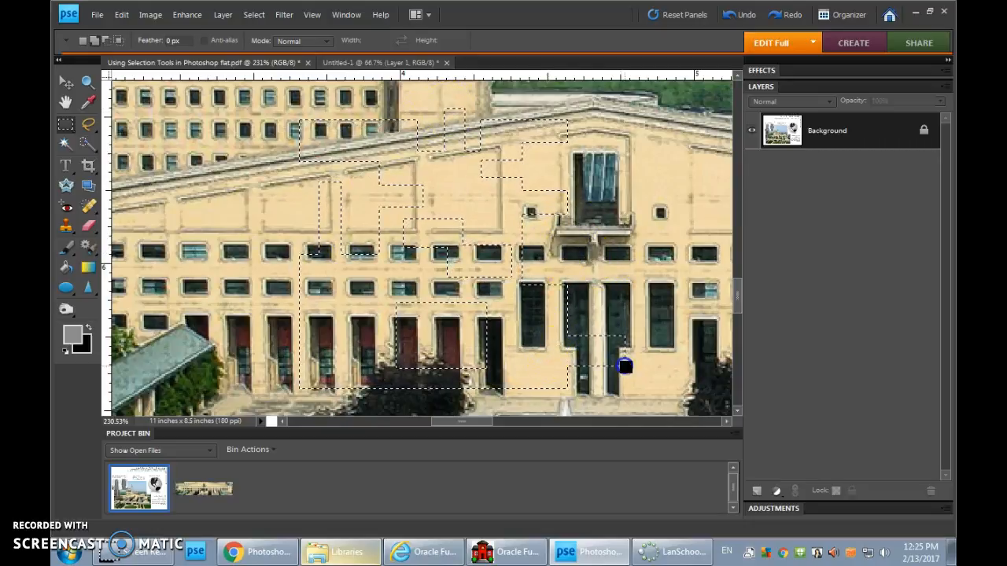
{"action": "left_click_drag", "start_coordinate": [337, 299], "coordinate": [349, 319]}
{"action": "left_click_drag", "start_coordinate": [265, 197], "coordinate": [281, 286]}
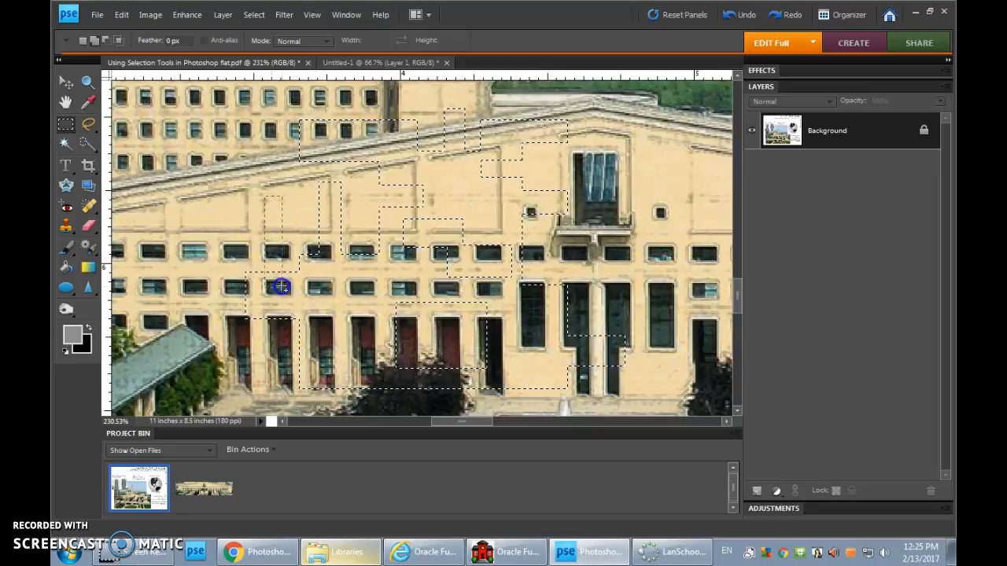